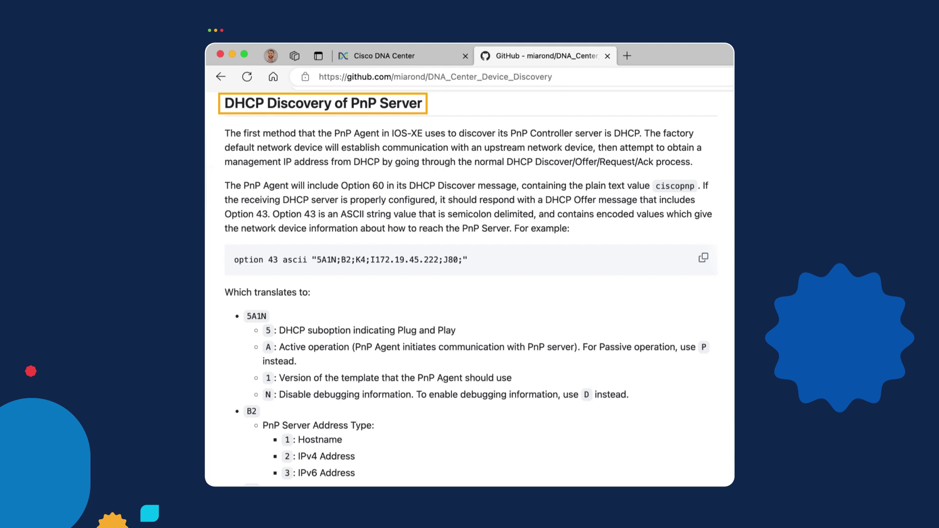
Scroll the README past 'DHCP Discovery of PnP Server' to the Option 43 field breakdown (5A1N through J80)
scroll(470, 283, "down", 5)
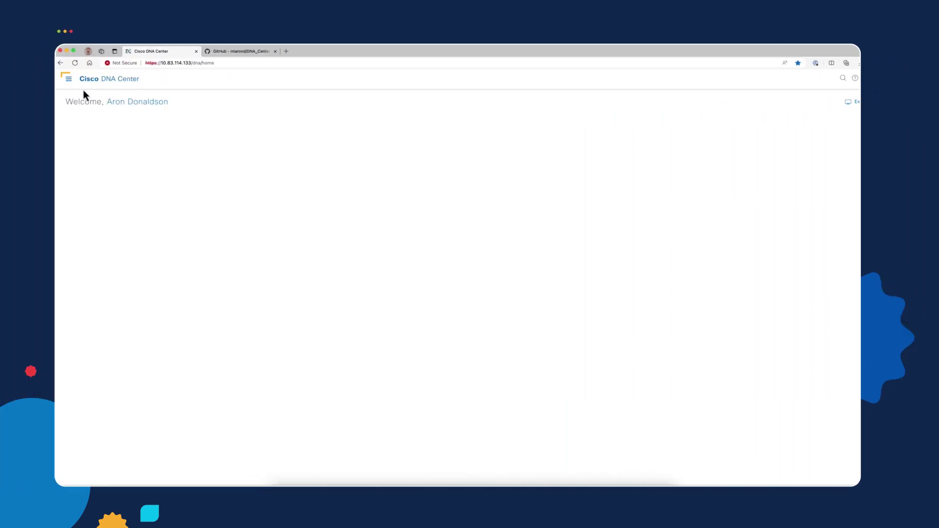
Delete the unclaimed Switch from the Provision > Plug and Play device list, confirming with Yes
left_click(85, 108)
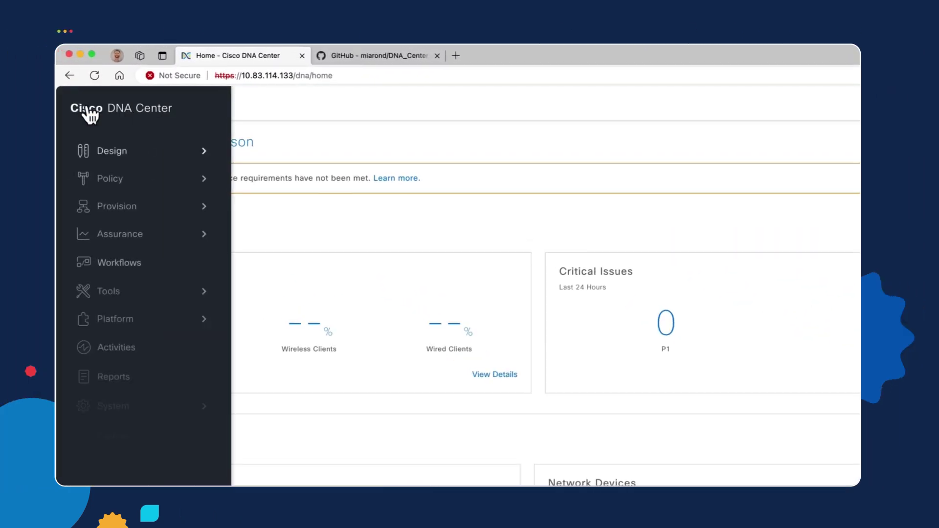
mouse_move(129, 210)
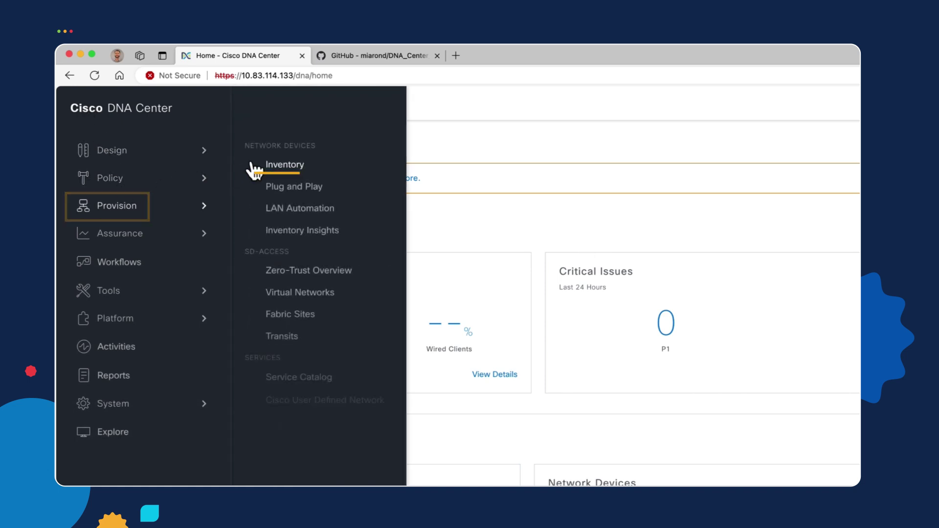
left_click(285, 185)
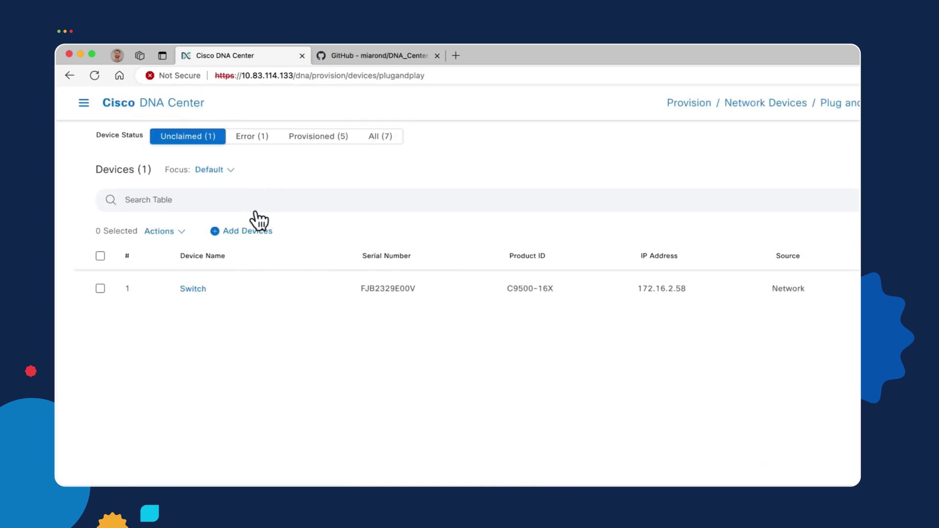
left_click(100, 289)
left_click(169, 231)
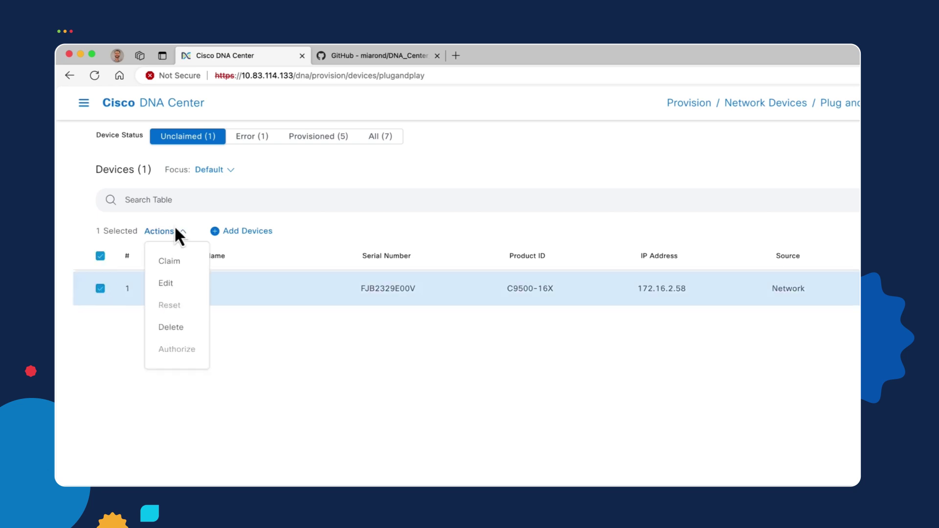
left_click(170, 327)
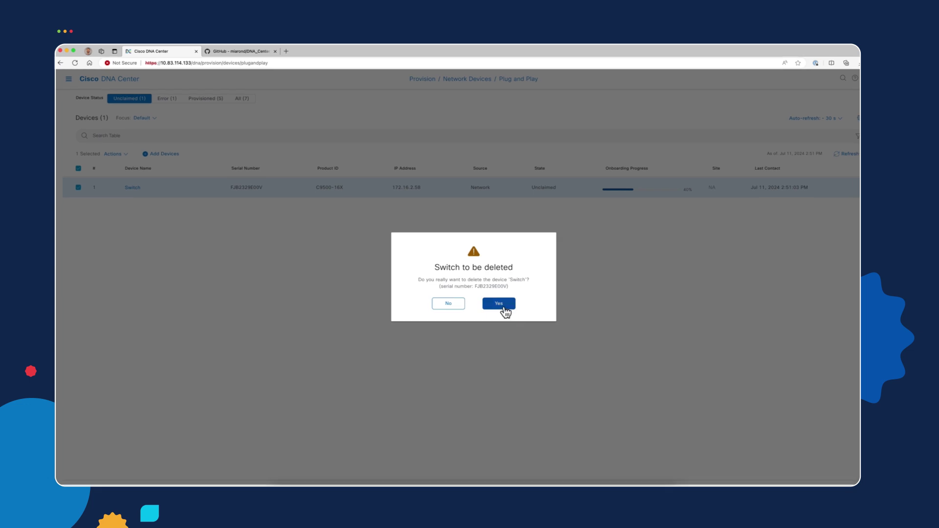
left_click(502, 307)
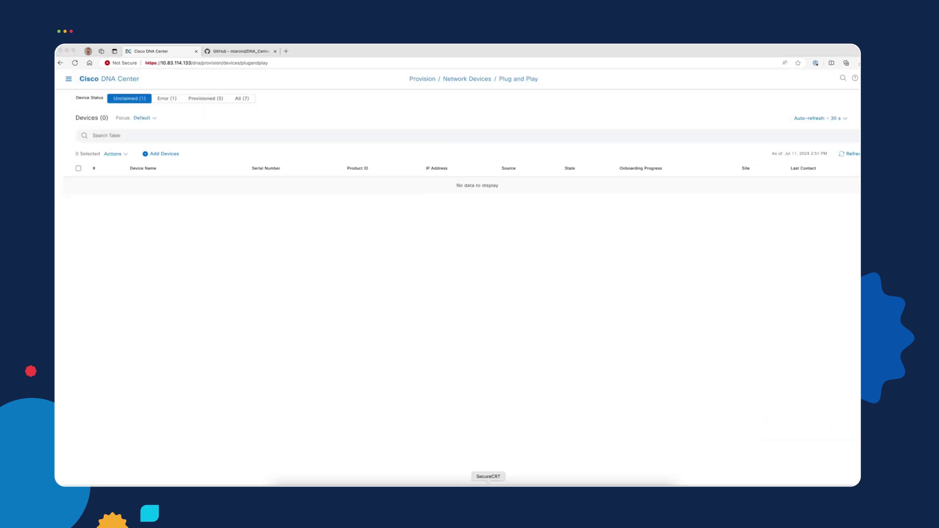
left_click(488, 484)
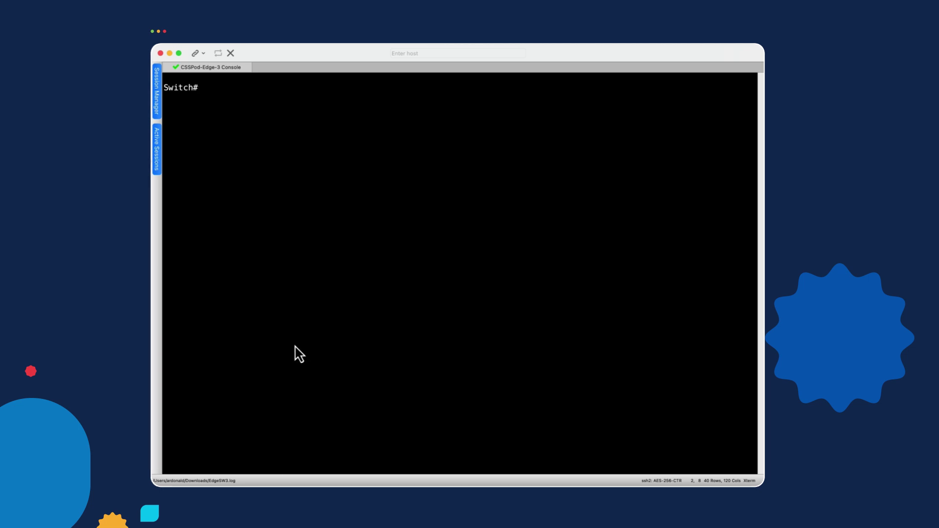
Run 'pnpa service reset' at the Switch# prompt and answer 'yes' to erase and reload
type("pnpa service reset")
key("Return")
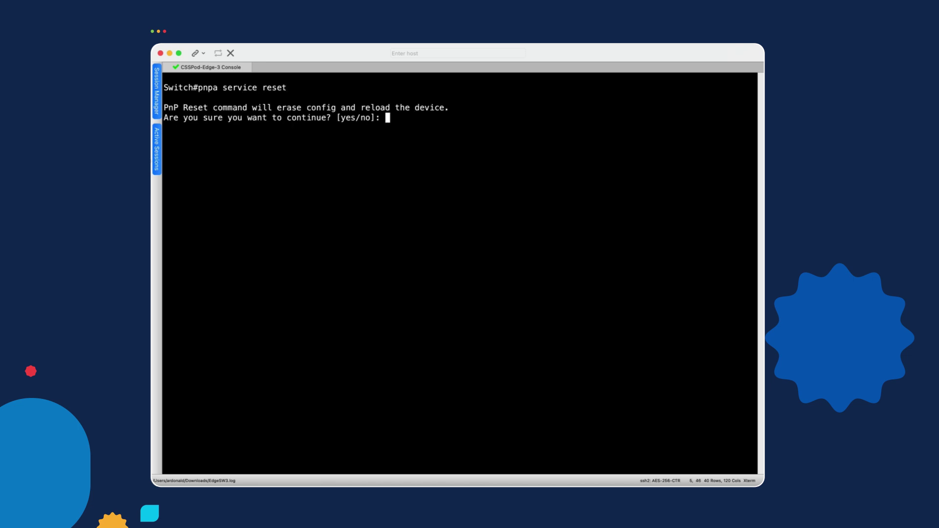
type("yes")
key("Return")
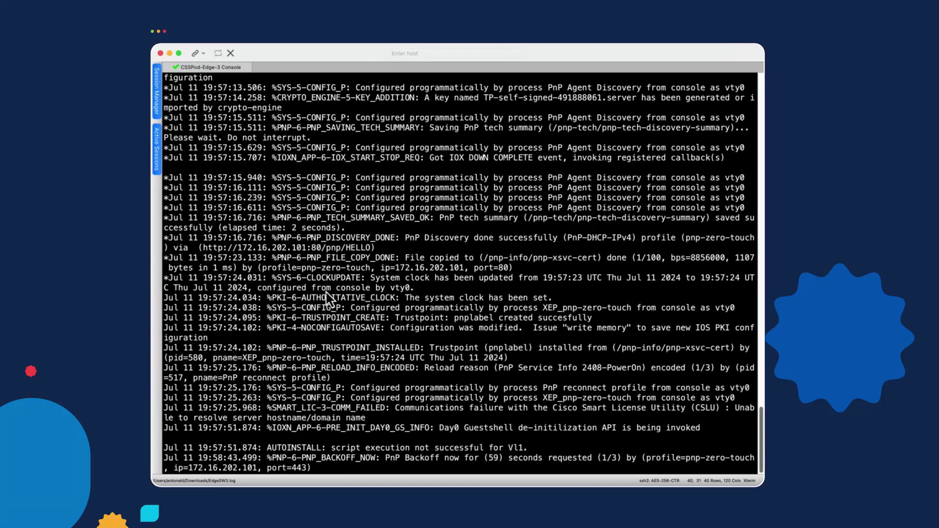
scroll(323, 313, "up", 2)
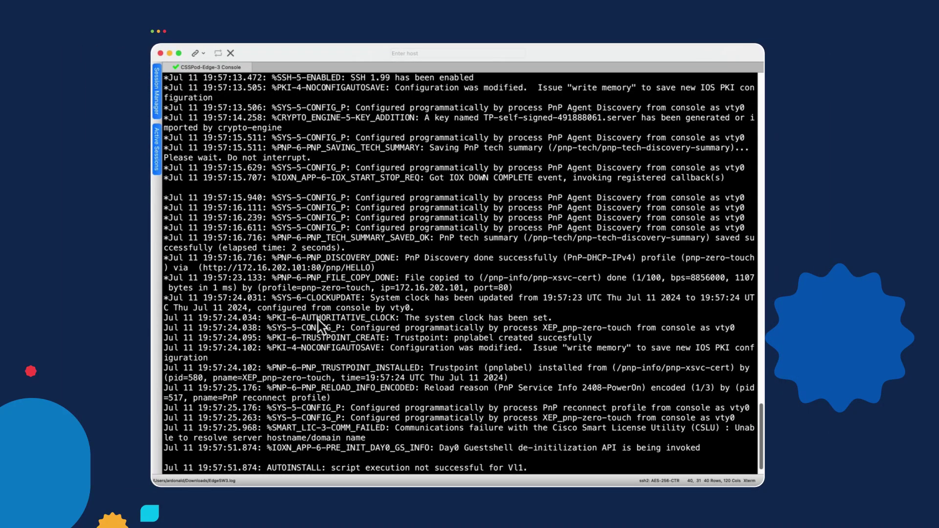
scroll(318, 324, "up", 5)
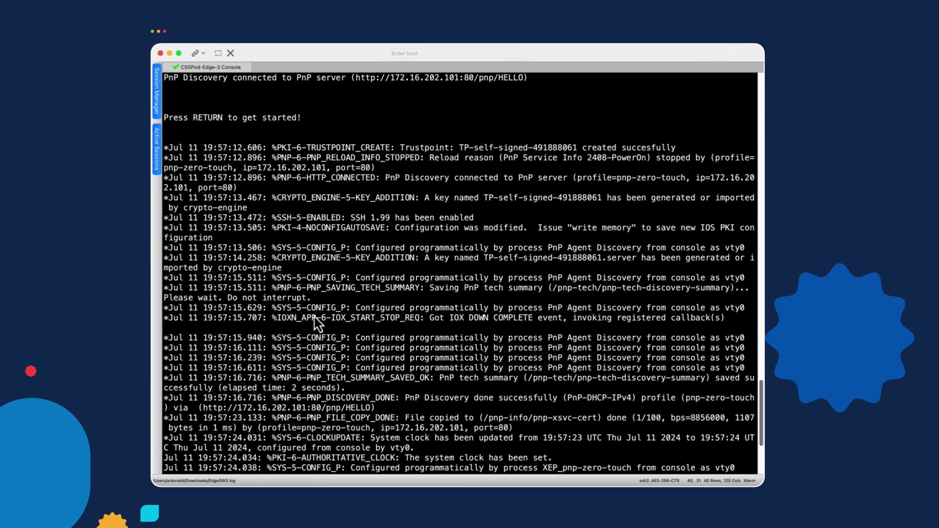
scroll(317, 324, "up", 8)
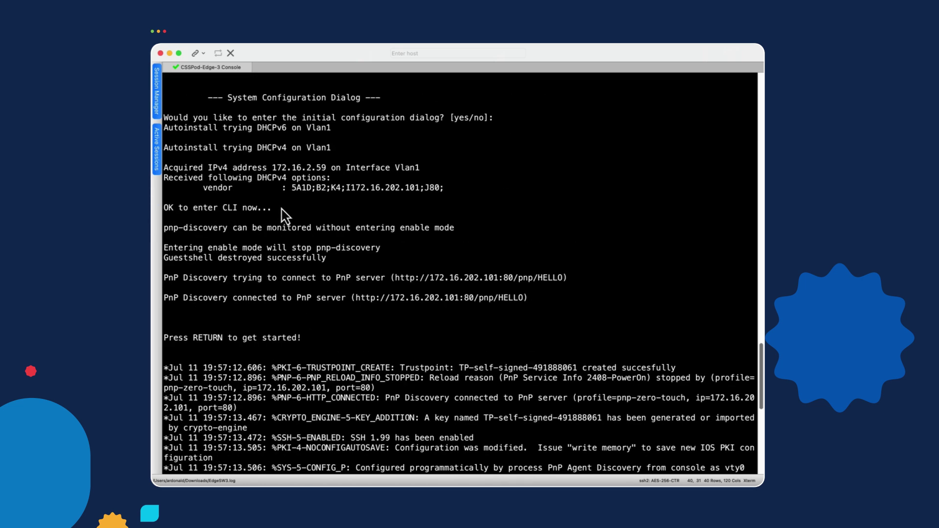
scroll(370, 202, "up", 1)
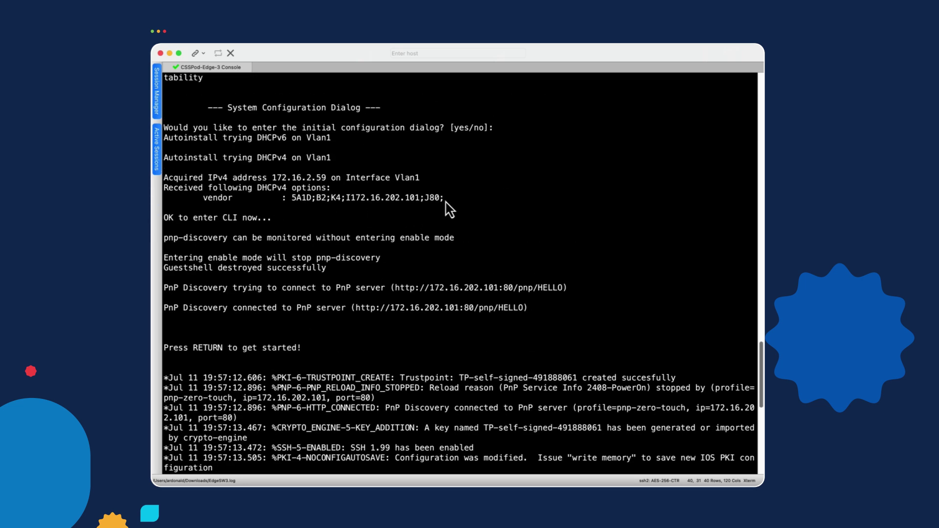
scroll(447, 211, "up", 3)
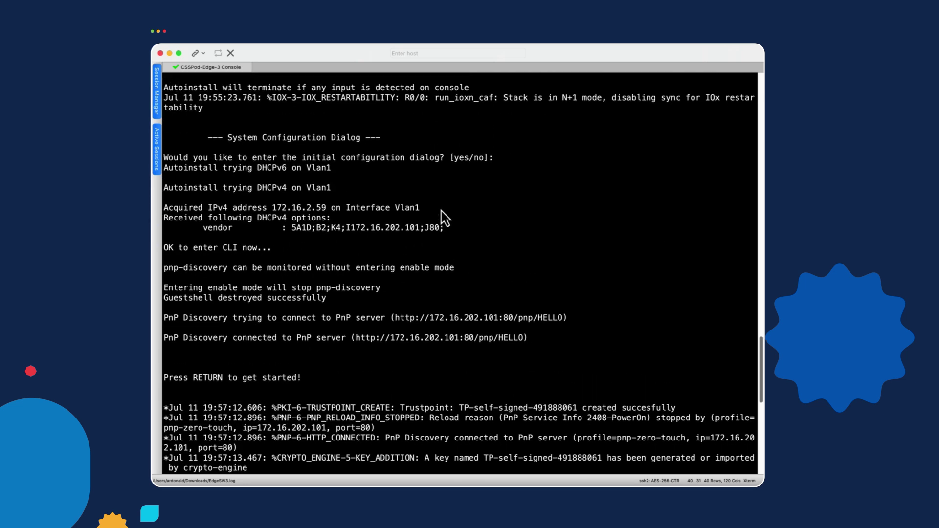
left_click(400, 235)
left_click_drag(400, 235, 159, 194)
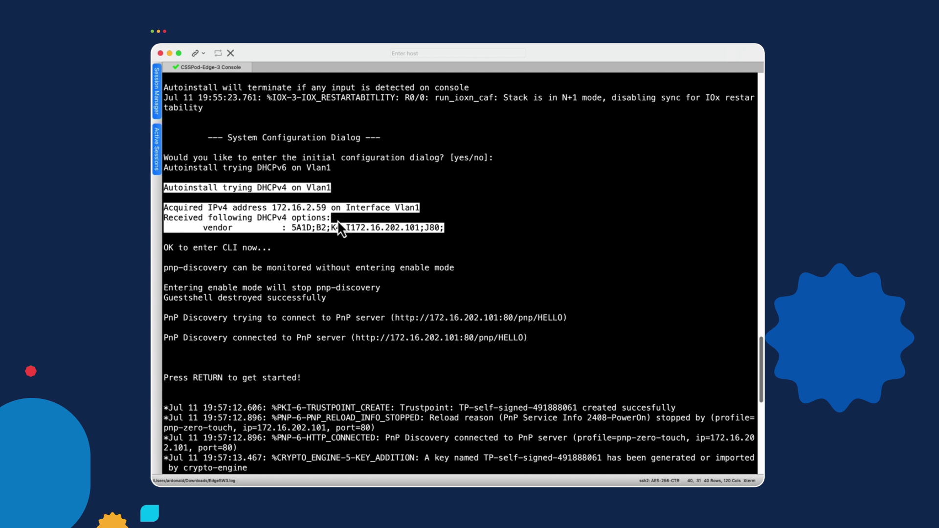
left_click(329, 211)
left_click_drag(328, 211, 277, 210)
left_click_drag(421, 211, 395, 211)
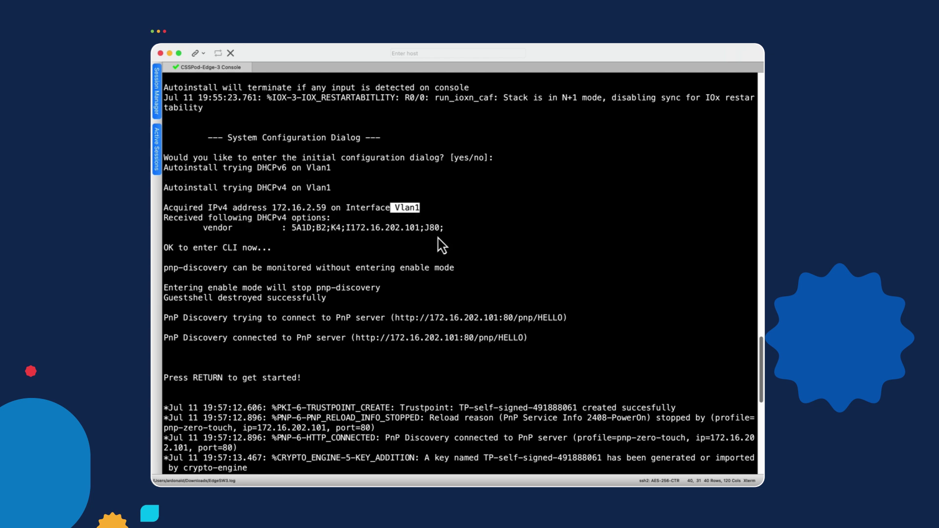
left_click_drag(444, 228, 153, 240)
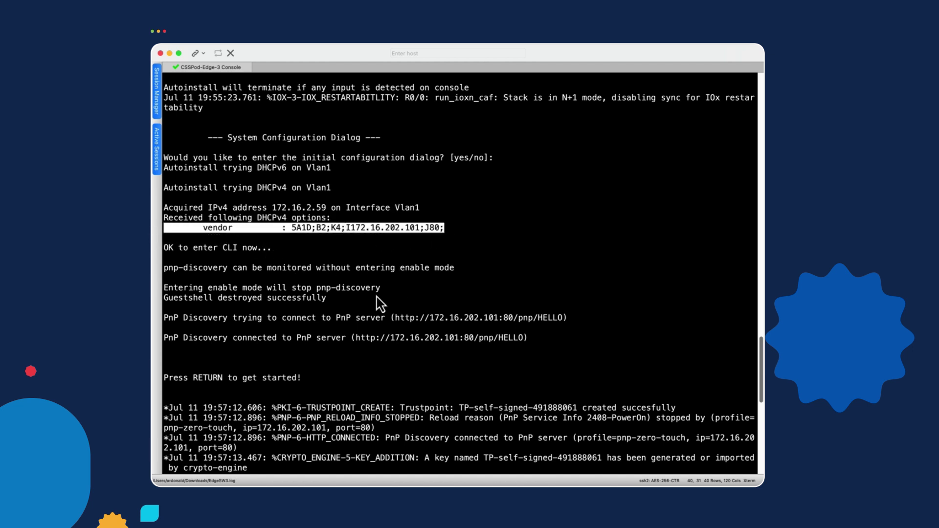
left_click_drag(384, 280, 164, 282)
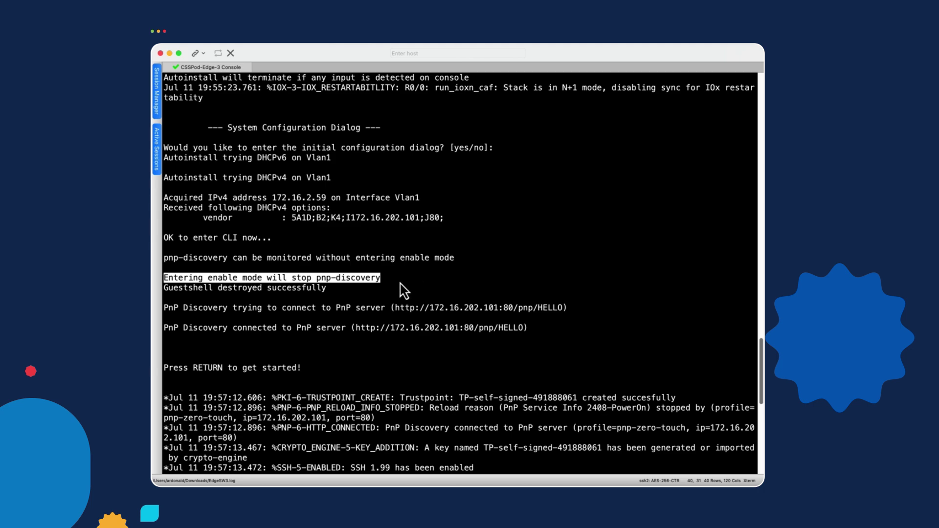
scroll(396, 295, "down", 13)
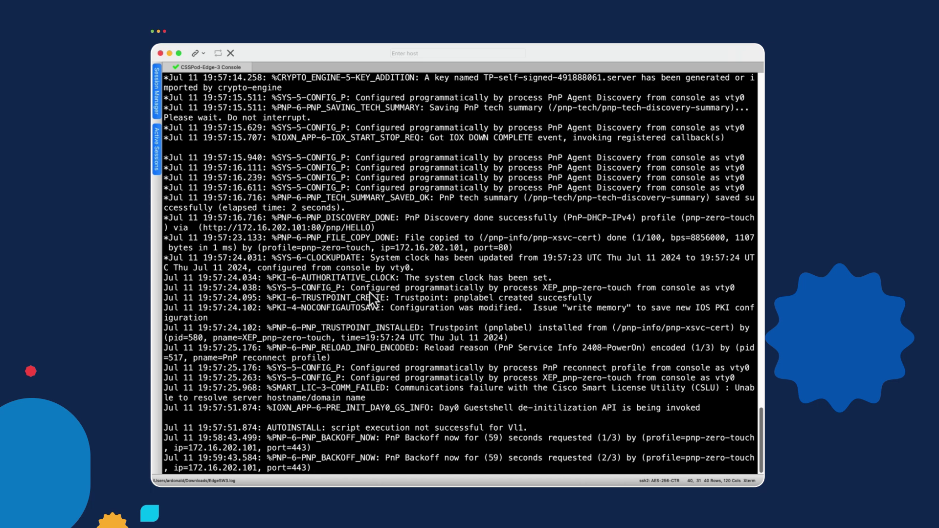
scroll(333, 288, "up", 9)
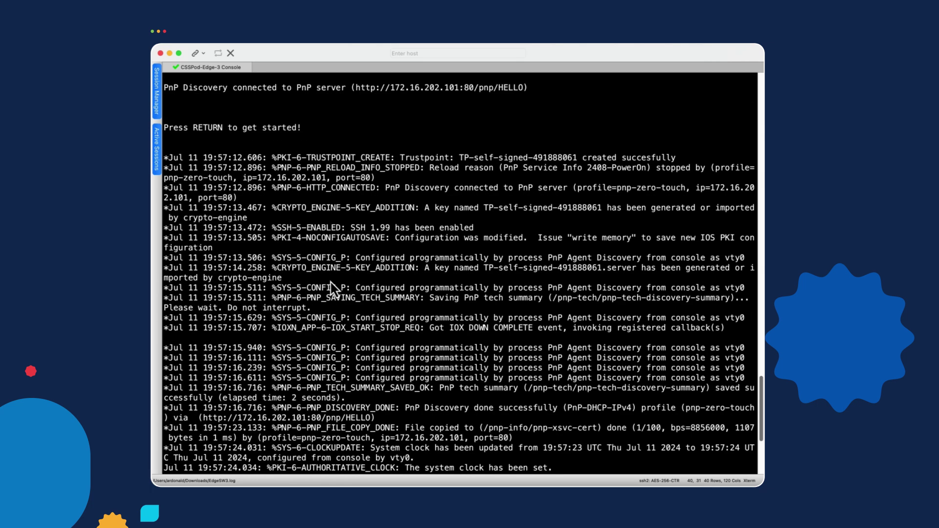
scroll(374, 252, "up", 3)
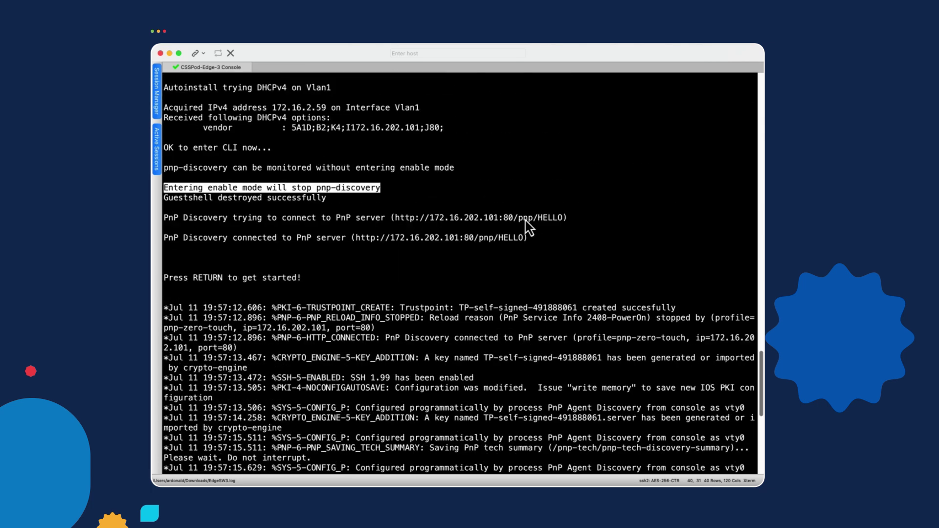
left_click_drag(537, 239, 166, 220)
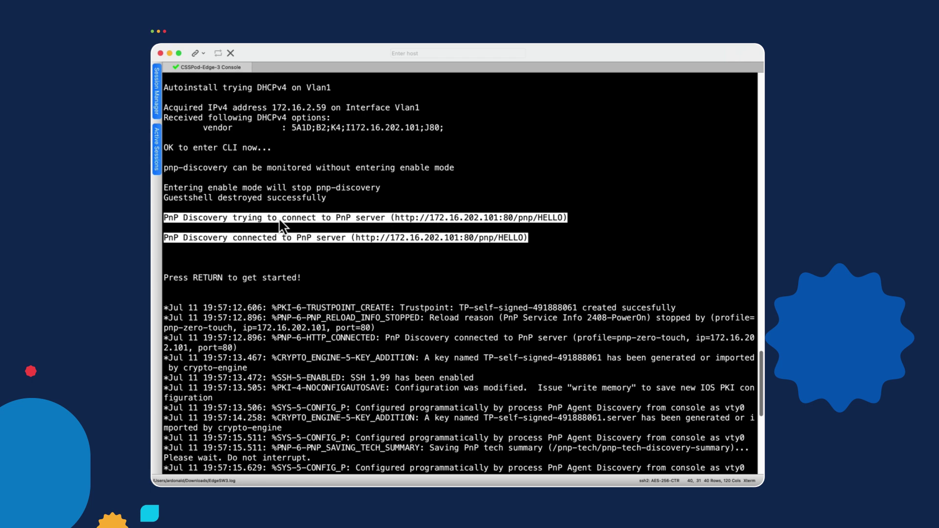
left_click(270, 251)
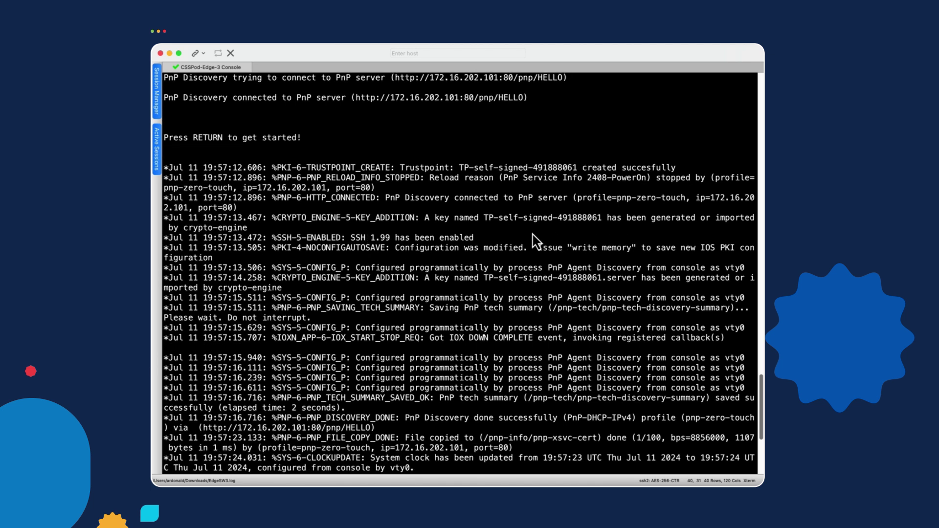
left_click_drag(238, 208, 163, 199)
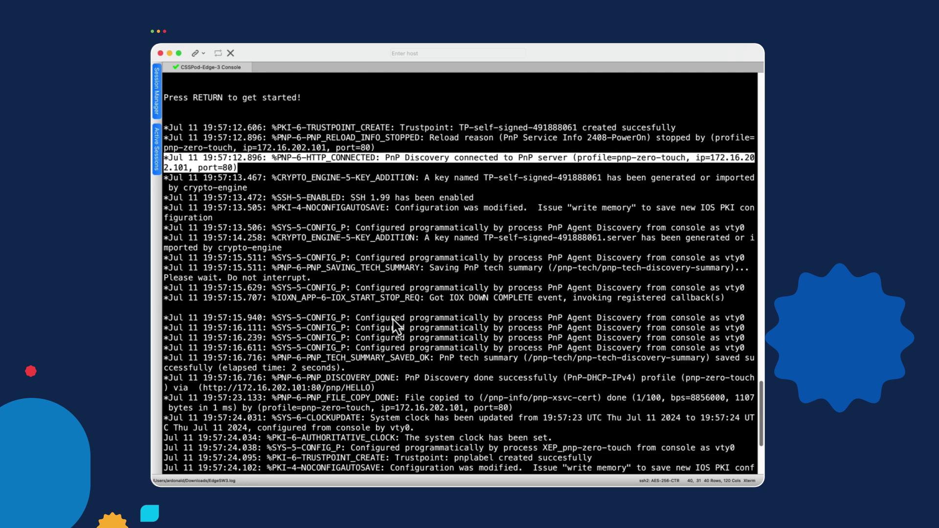
left_click_drag(531, 359, 153, 328)
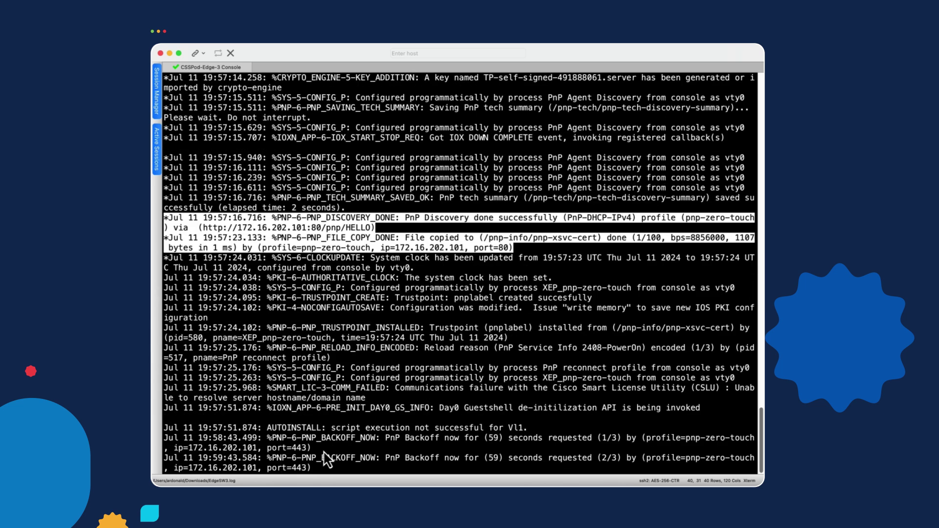
left_click_drag(313, 448, 162, 437)
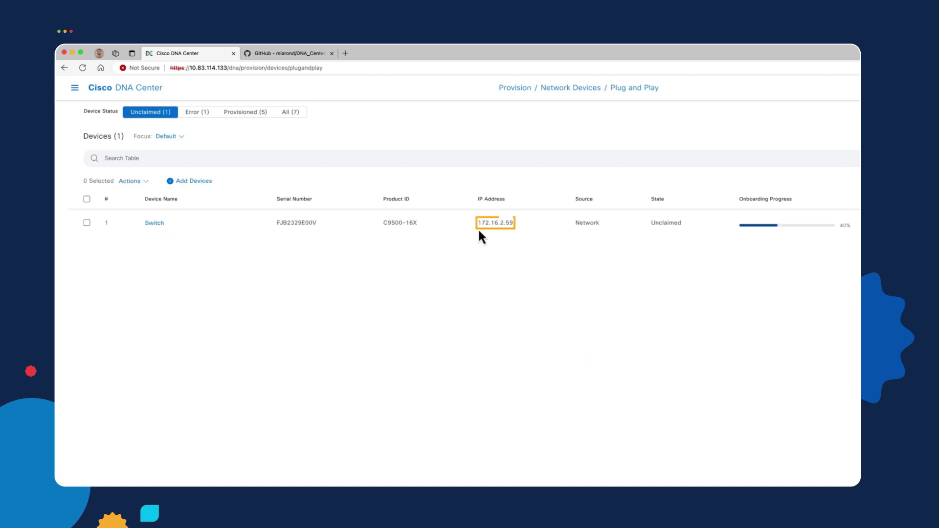
Highlight the switch's IP address 172.16.2.59 in the Unclaimed Plug and Play list
left_click_drag(478, 223, 509, 222)
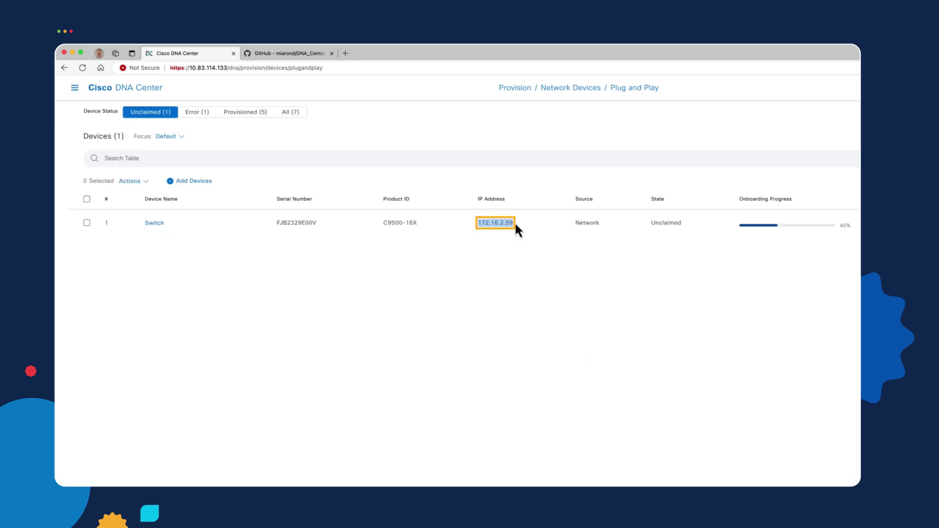